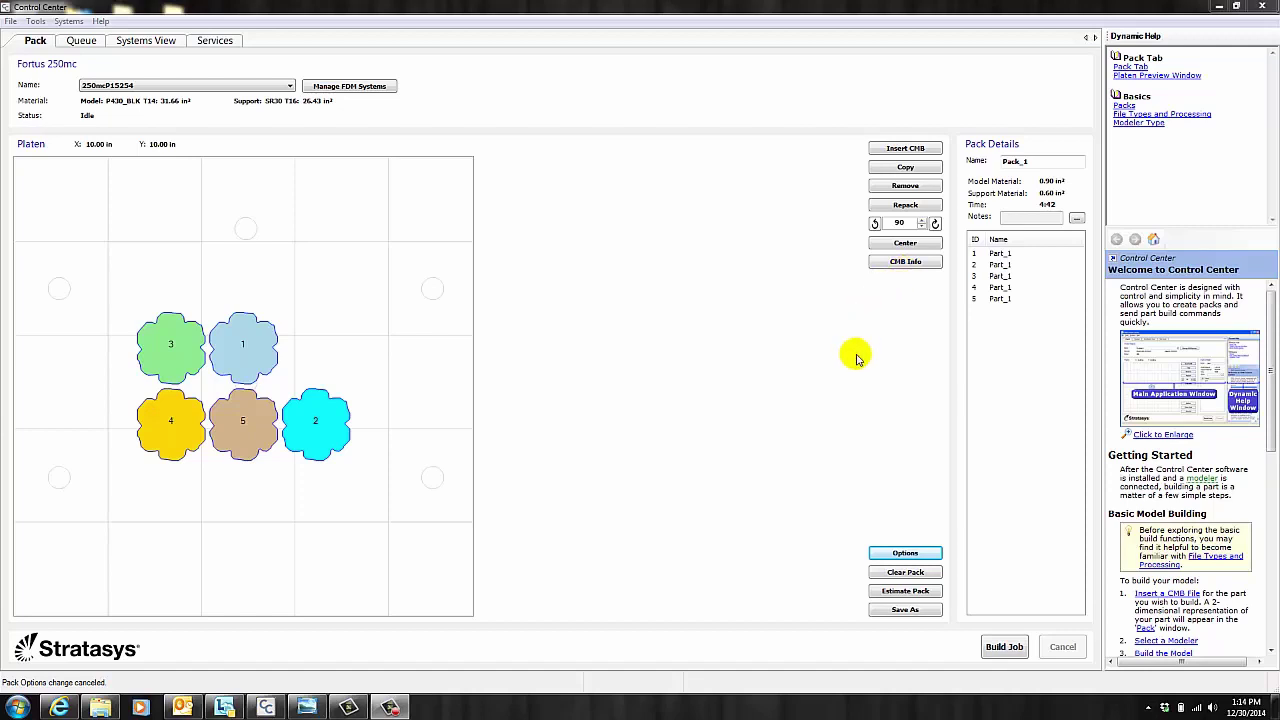
Check the pack options, then begin printing the platen screen image to PDFCreator
click(905, 553)
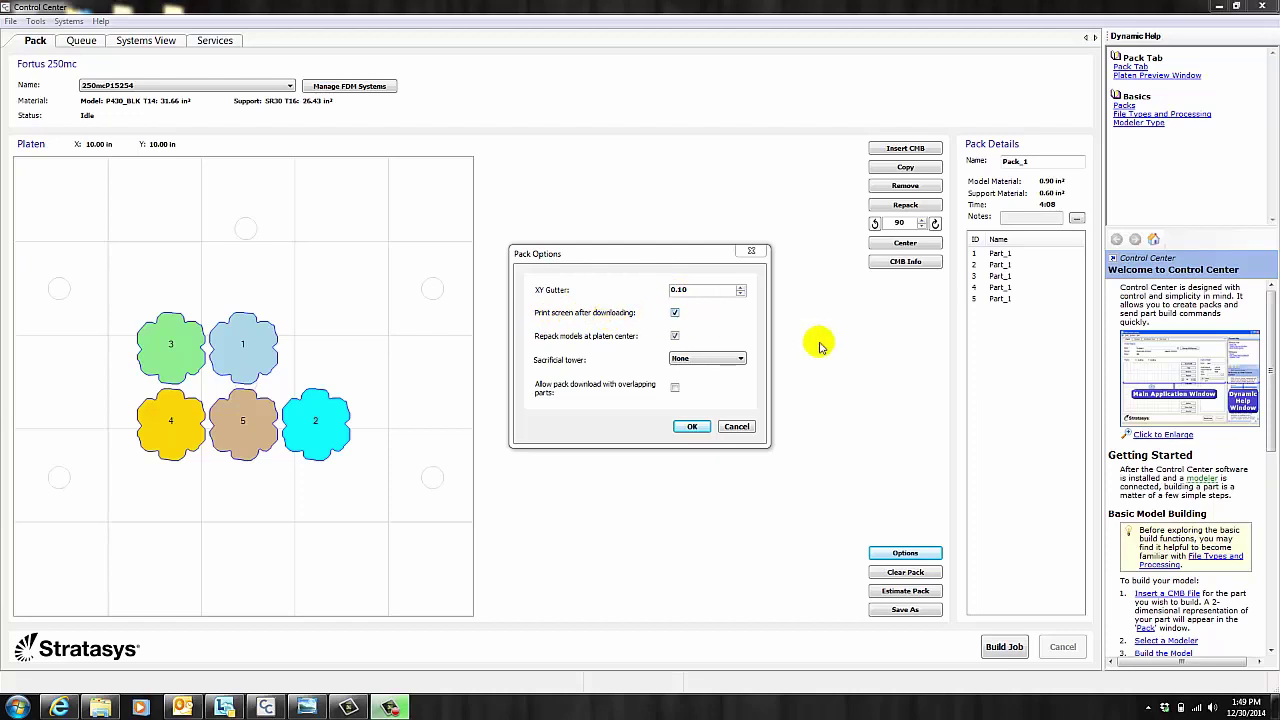
click(691, 426)
click(11, 22)
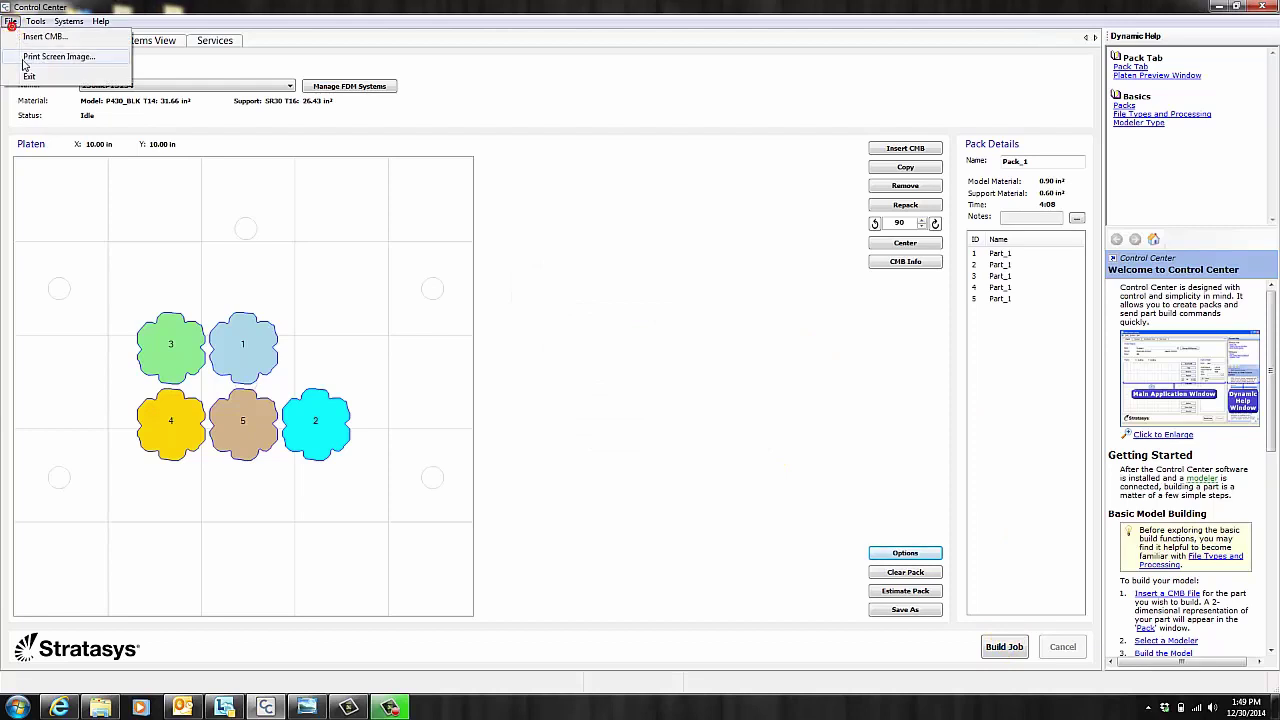
click(55, 56)
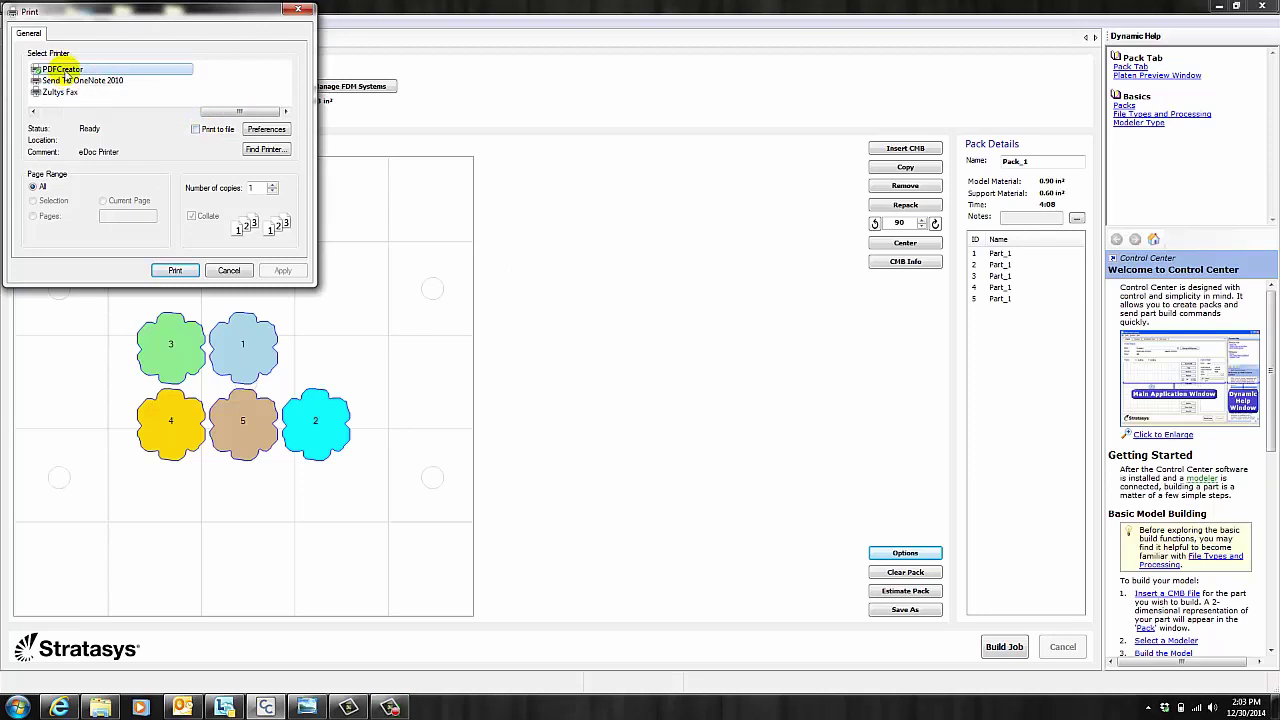
Cancel the print, turn off 'Repack models at platen center', and repack into the lower-left corner
click(229, 270)
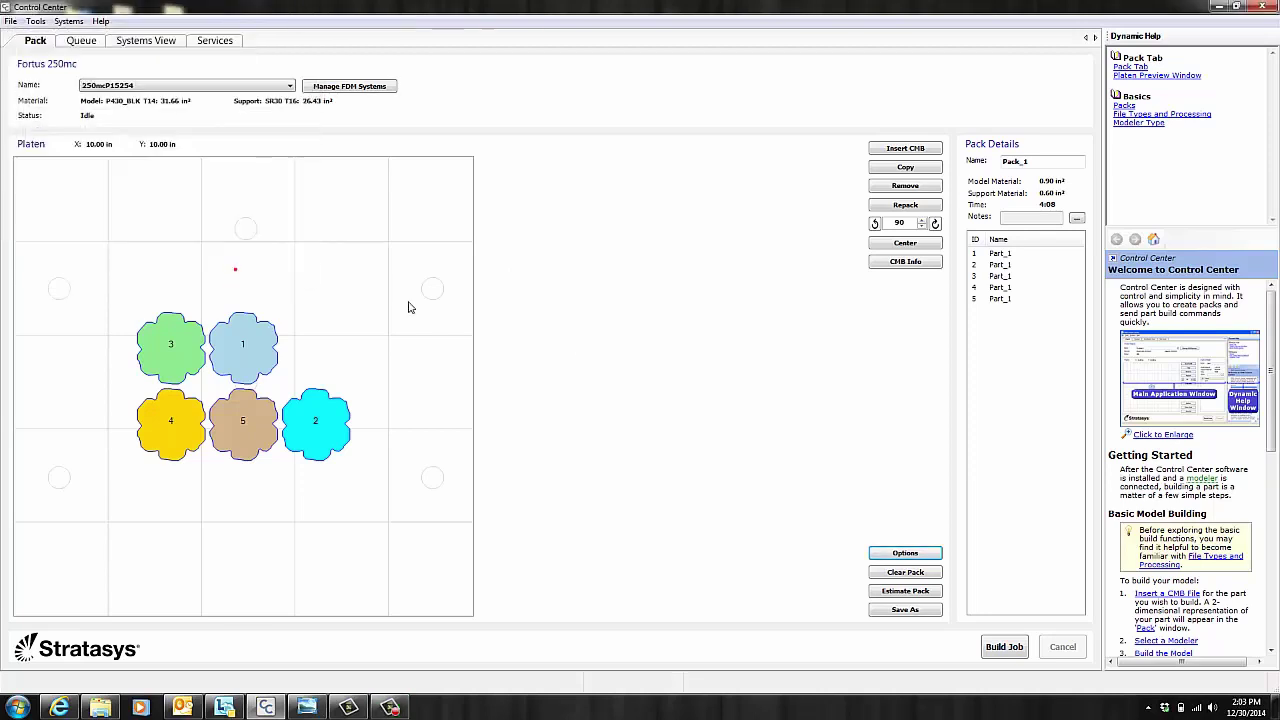
click(910, 552)
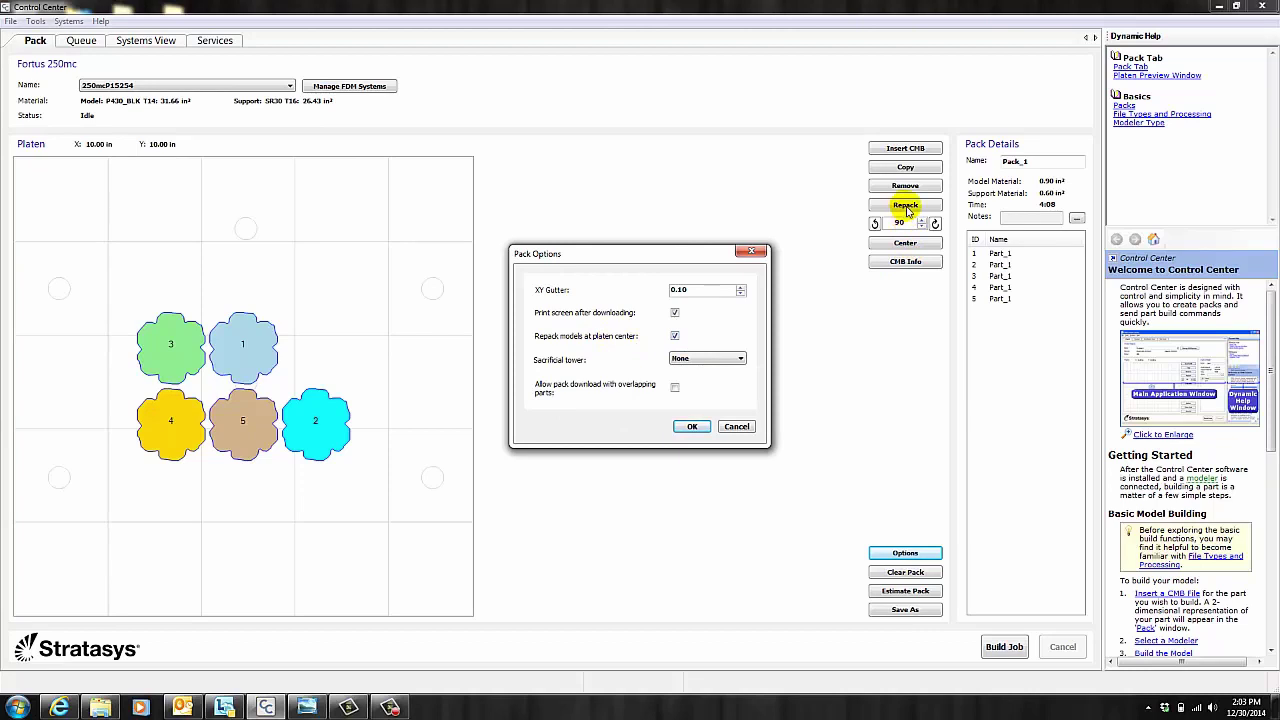
click(674, 336)
click(692, 426)
click(905, 205)
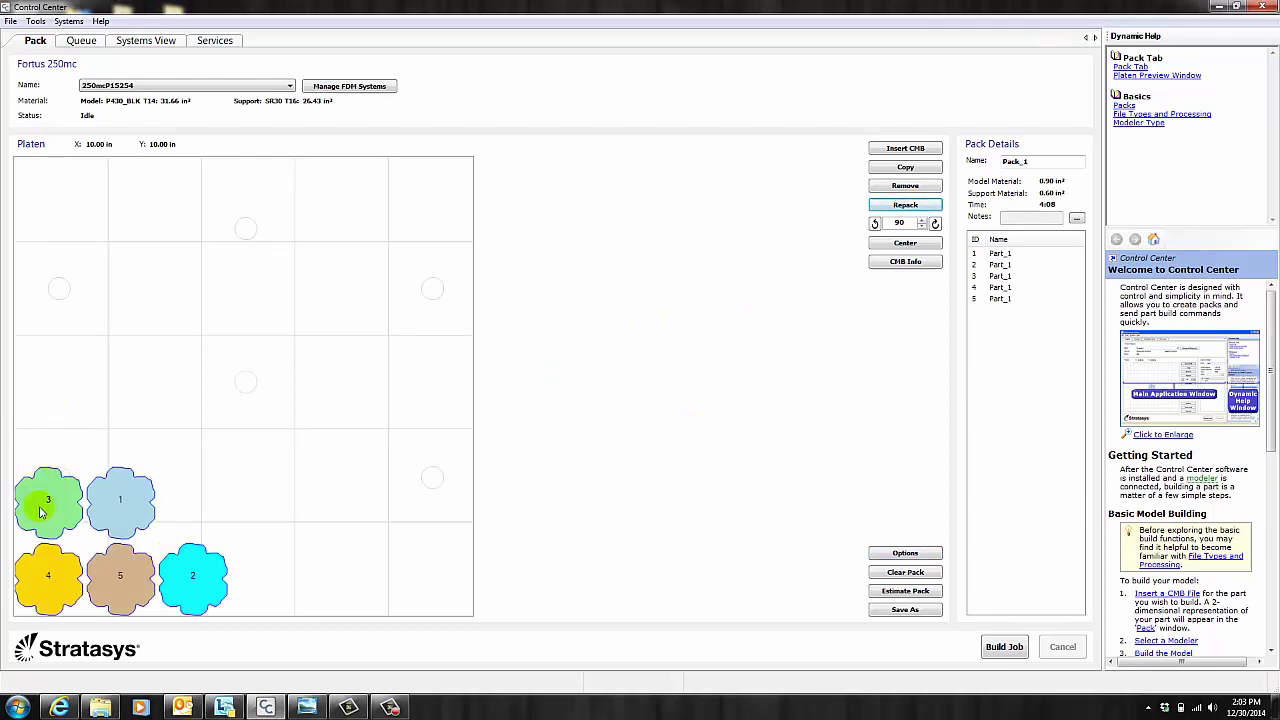
Re-enable 'Repack models at platen center' and repack the five parts at the platen centre
click(906, 553)
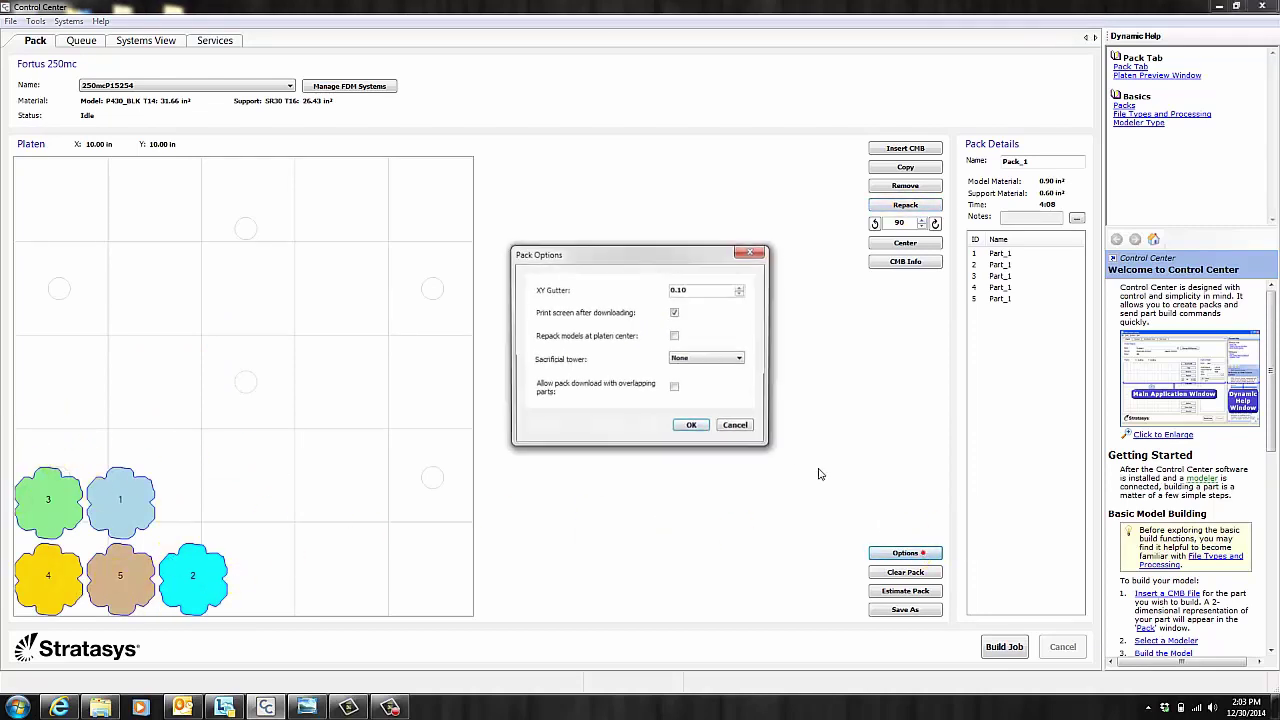
click(676, 336)
click(691, 426)
click(904, 205)
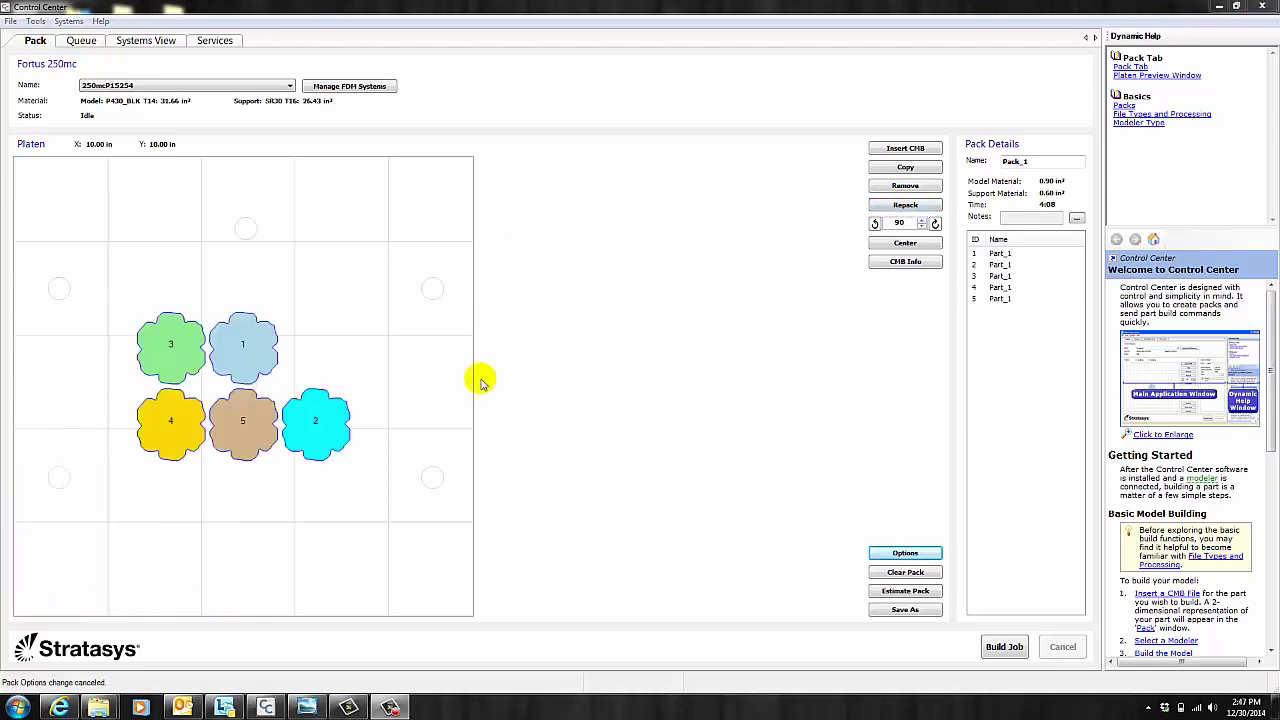
Show the Sacrificial tower setting in Pack Options, then open the printed-part photo Untitled1
click(896, 553)
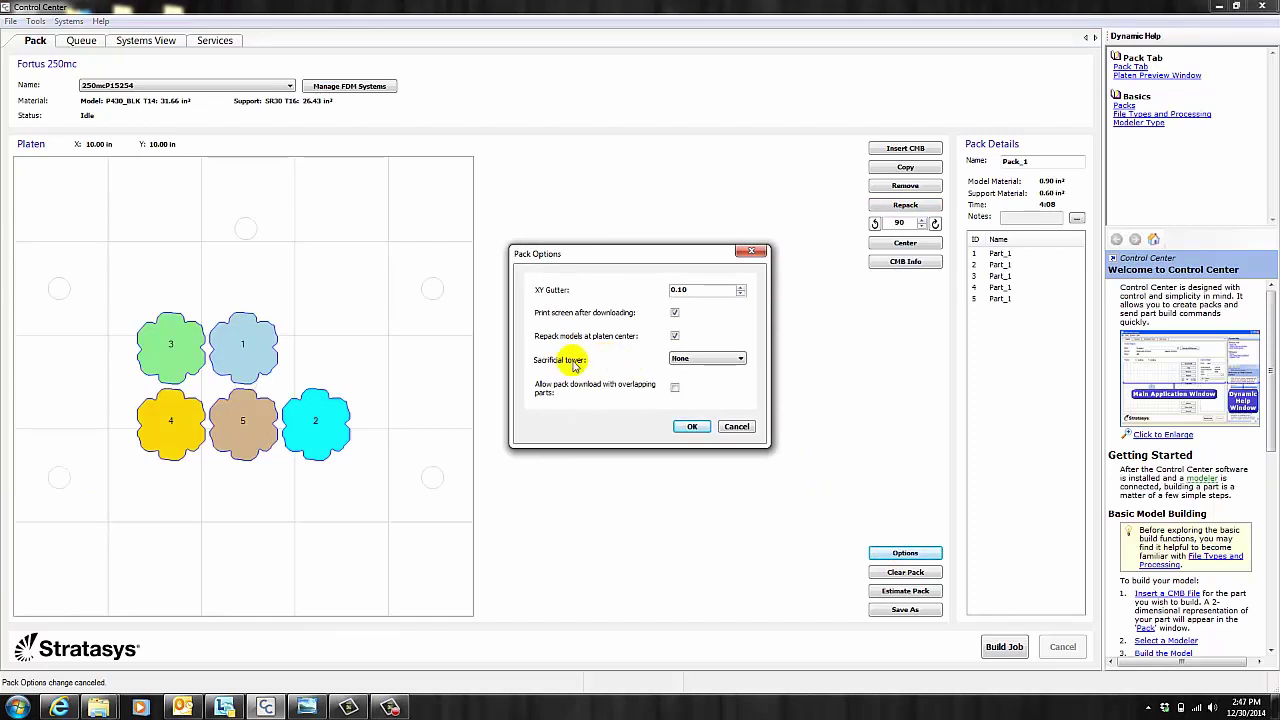
click(307, 707)
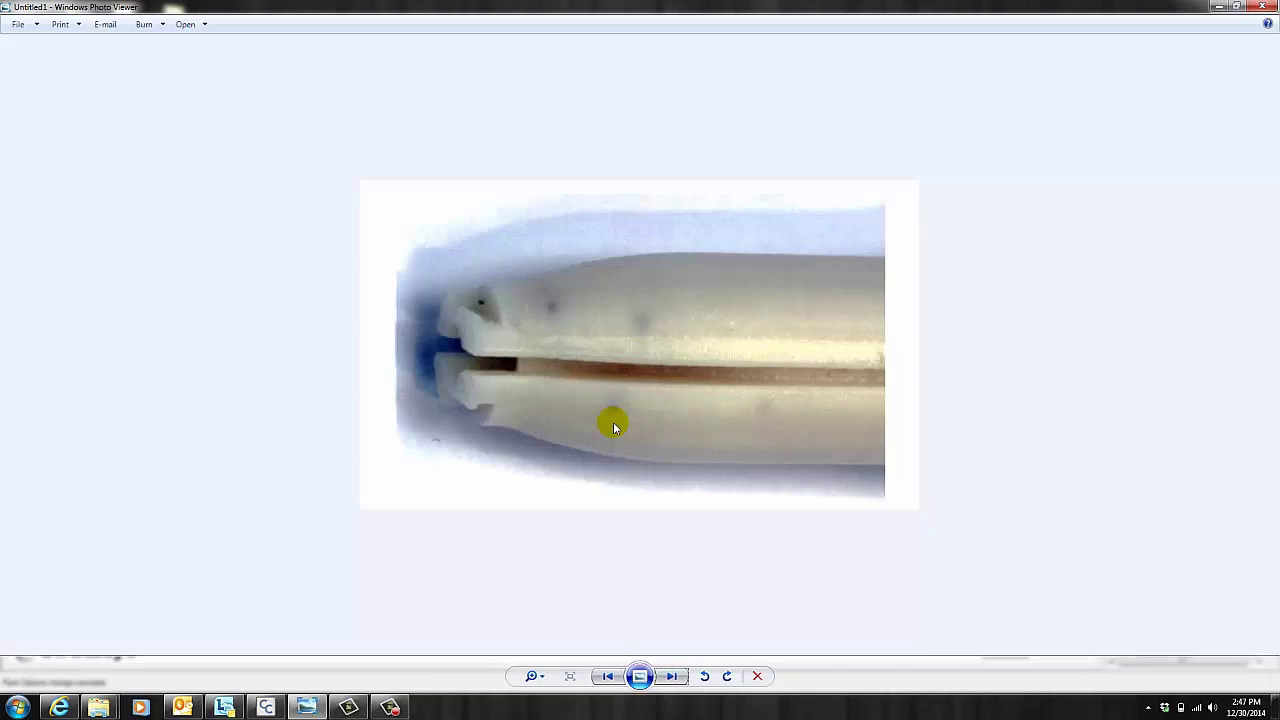
Page forward to image1, a tall tower print, and image2, the bowtie-shaped frame
click(672, 676)
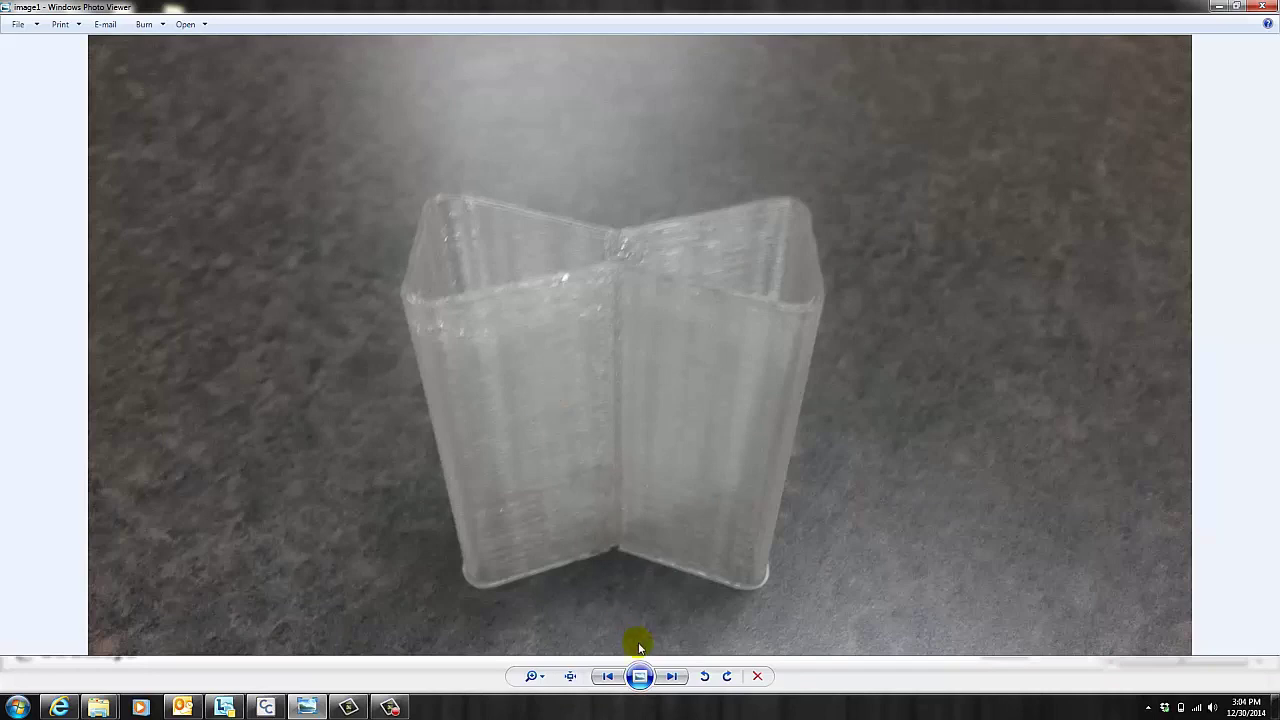
click(672, 676)
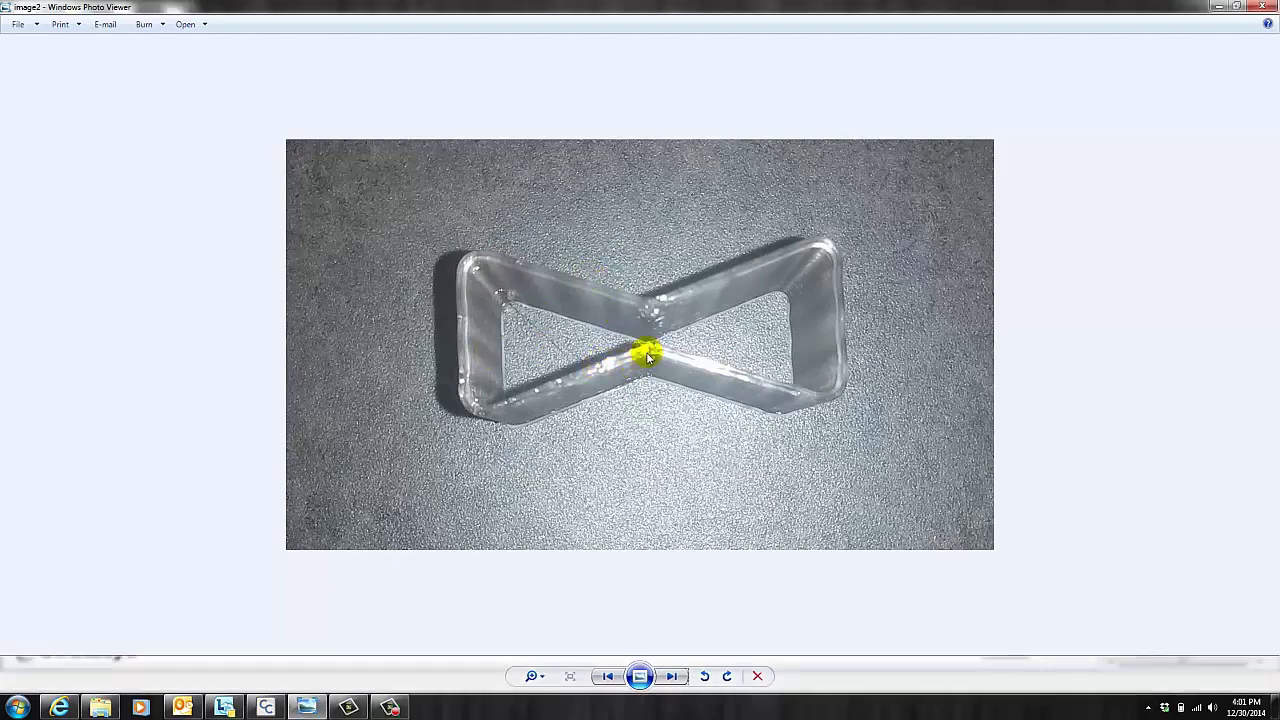
Add a Full height sacrificial tower as part 6 and drag it just right of part 1
click(265, 707)
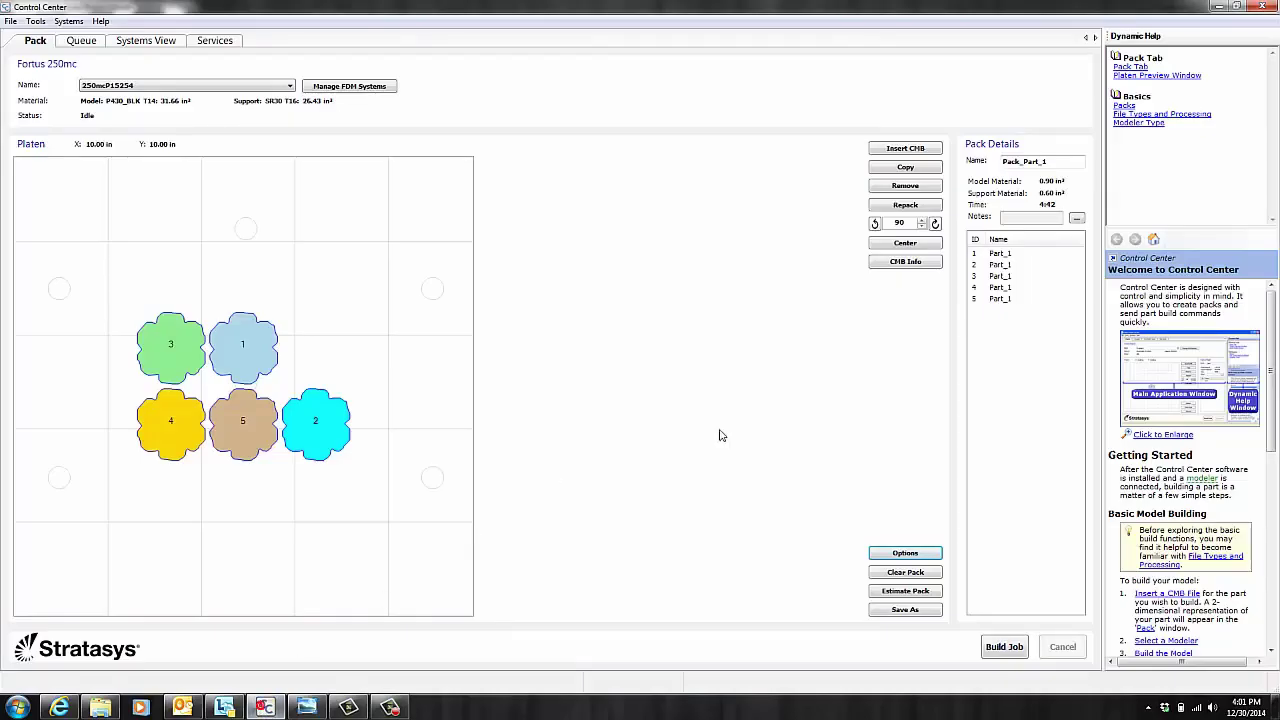
click(905, 553)
click(738, 358)
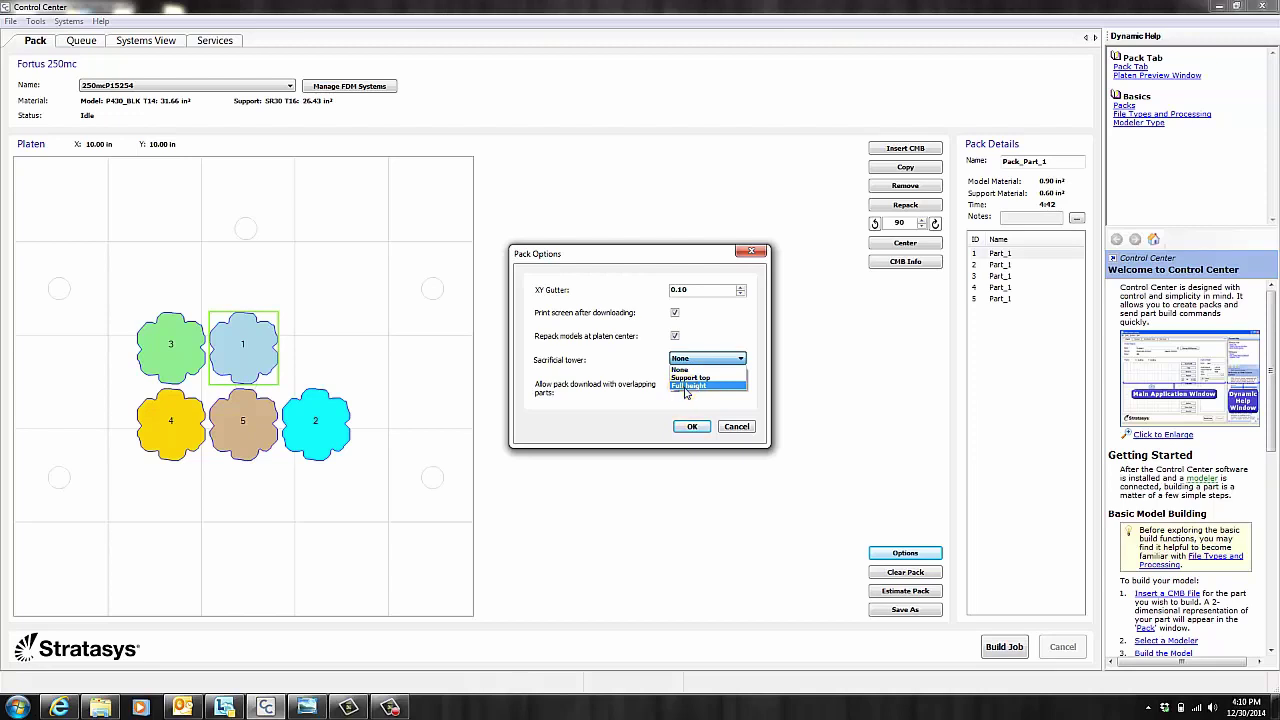
click(686, 386)
click(692, 426)
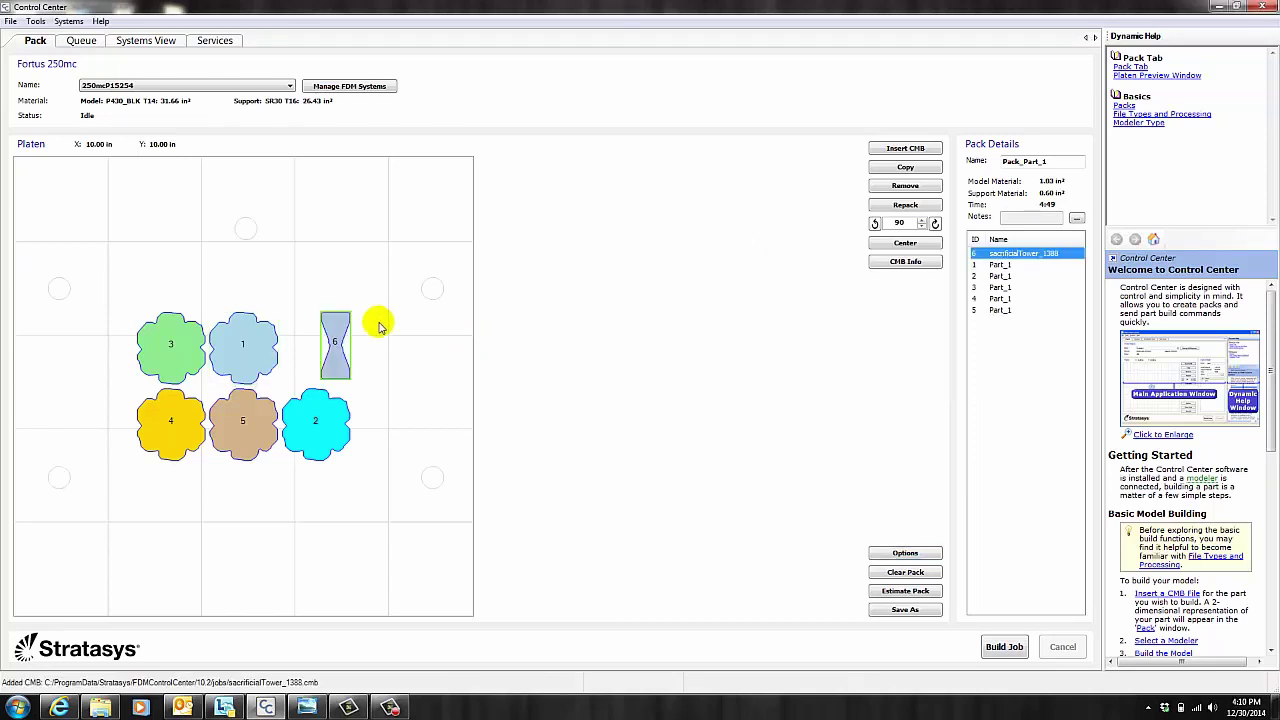
mouse_move(338, 344)
mouse_down()
mouse_move(337, 297)
mouse_move(320, 347)
mouse_move(345, 368)
mouse_move(378, 322)
mouse_move(316, 350)
mouse_up()
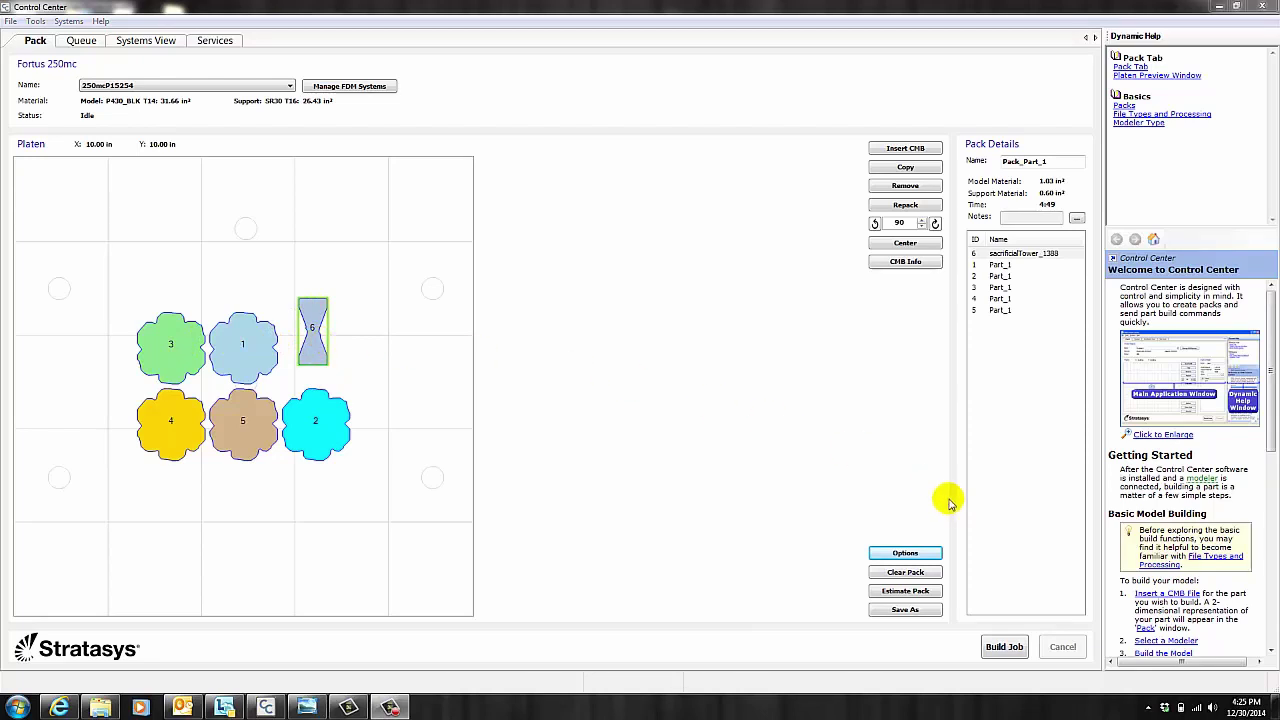
click(905, 553)
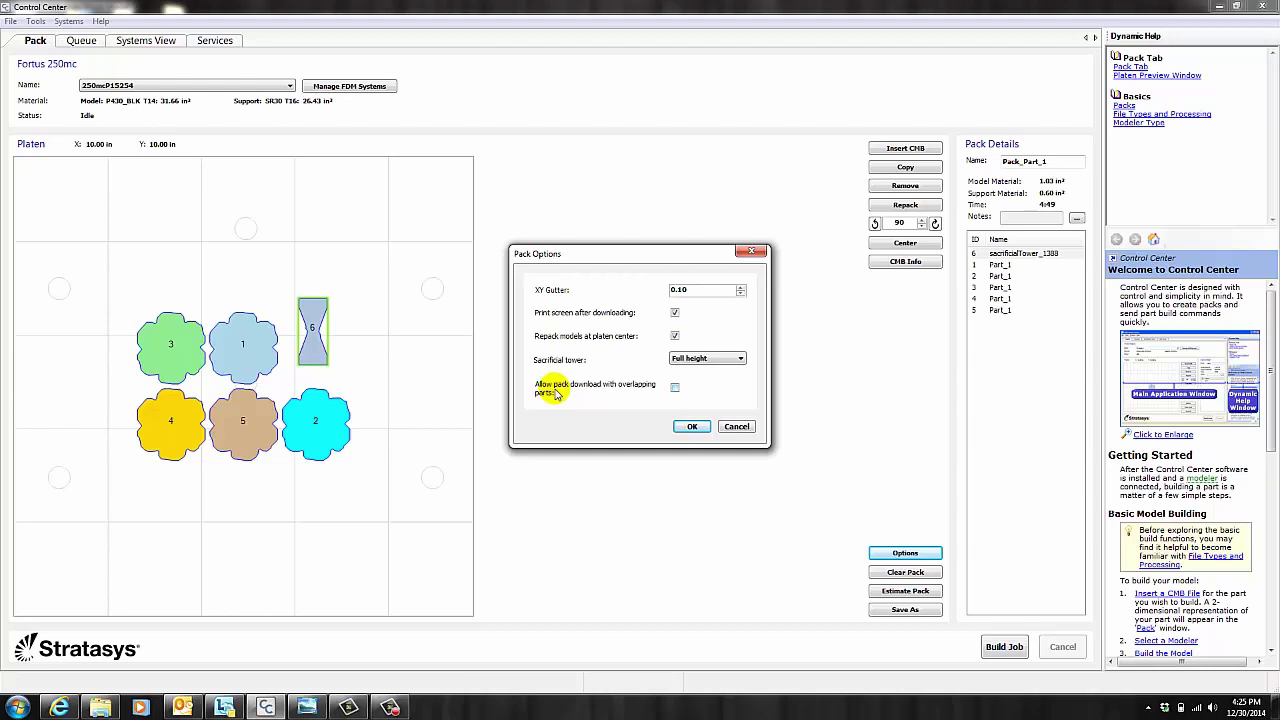
click(688, 425)
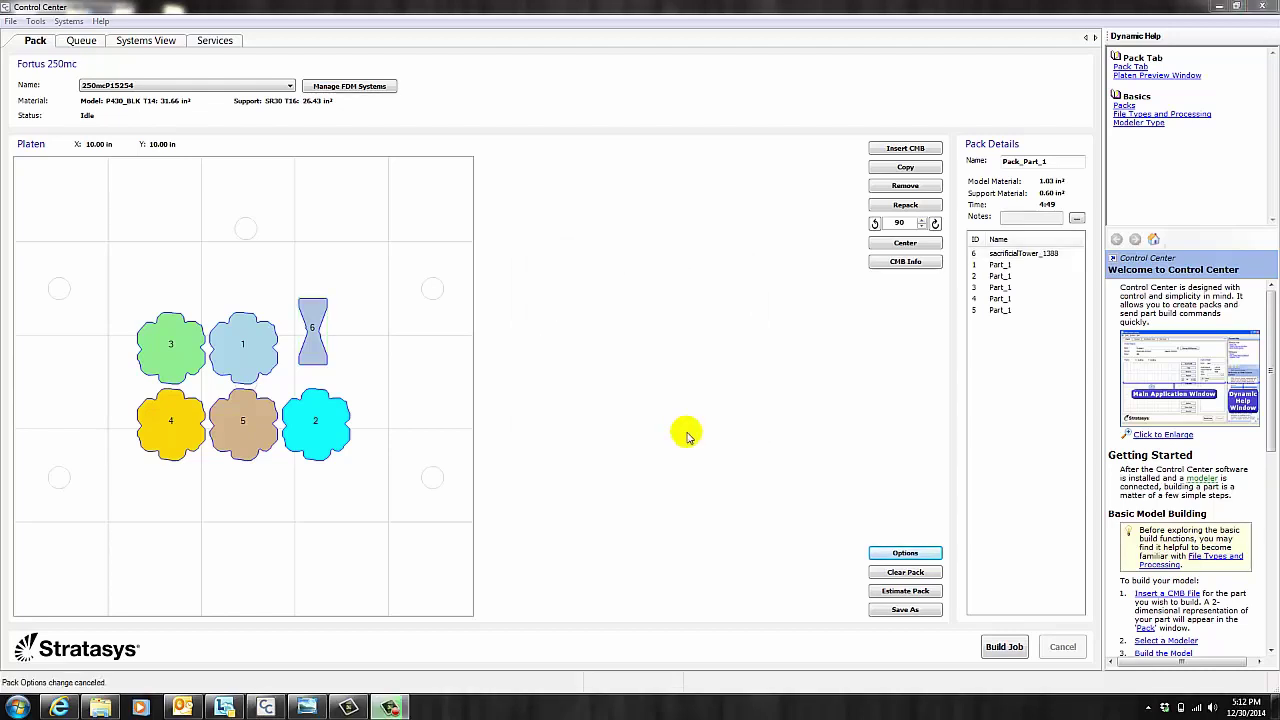
click(33, 22)
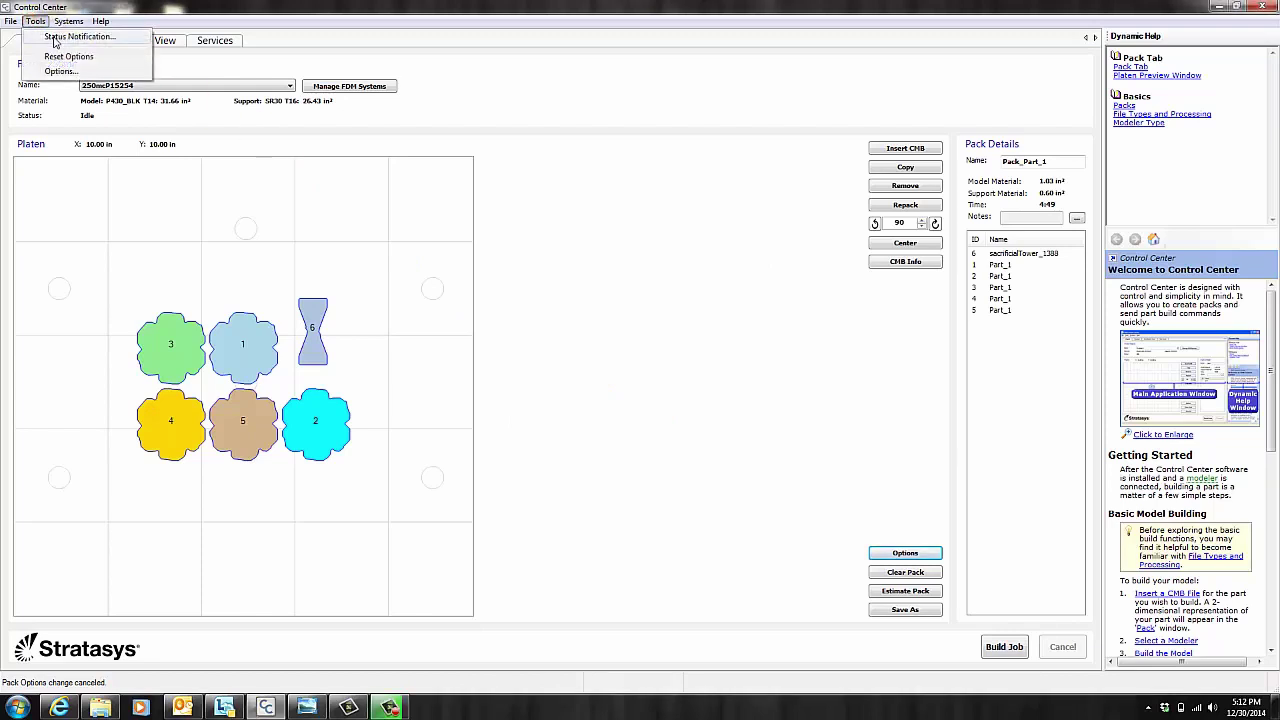
click(60, 37)
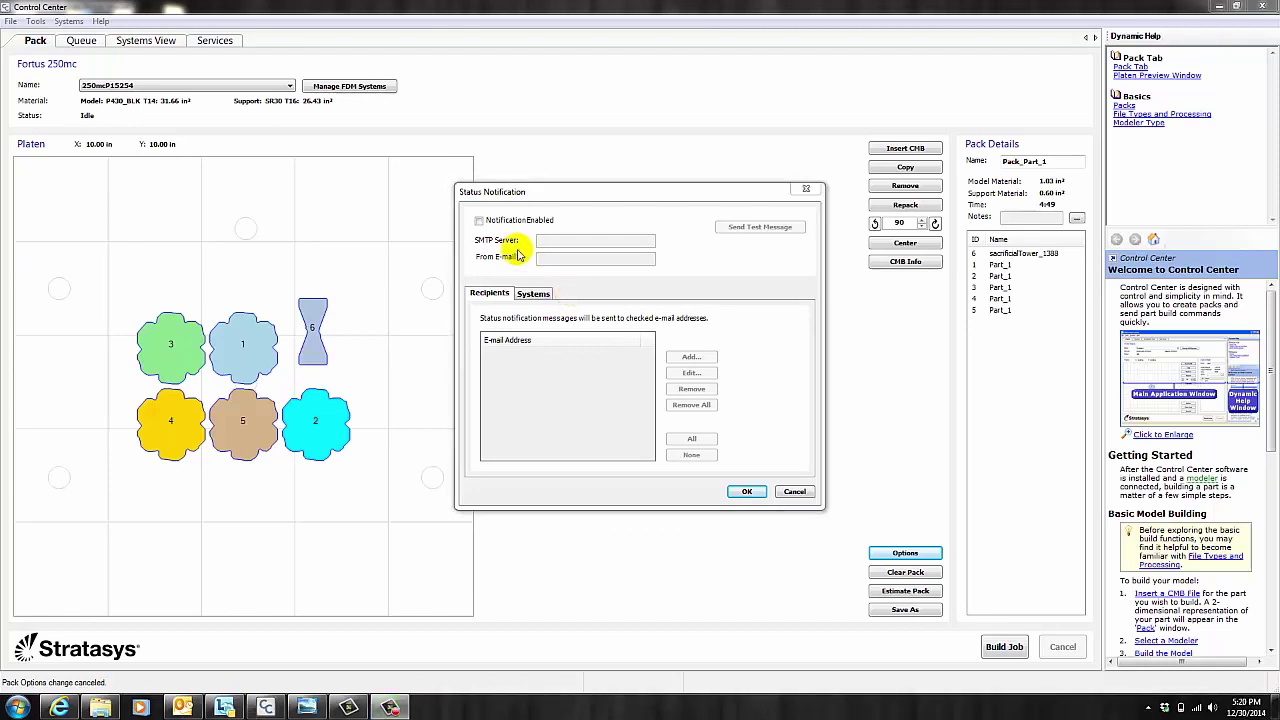
click(478, 220)
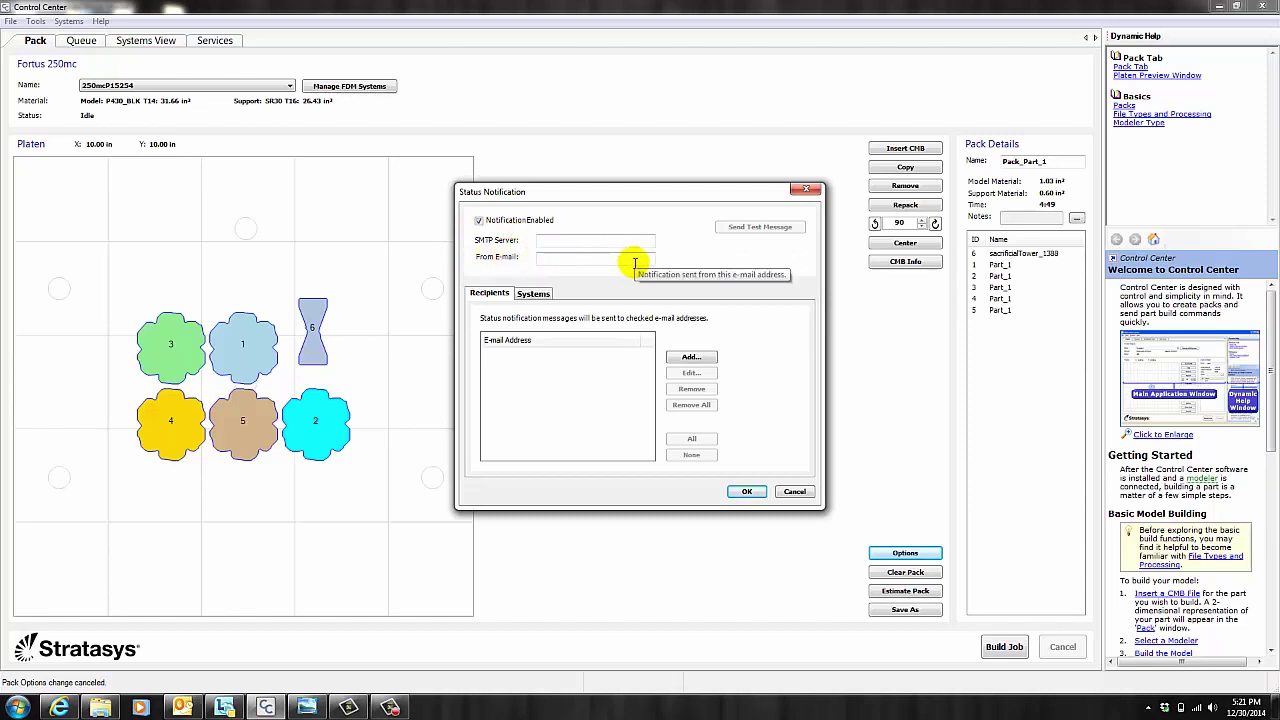
click(690, 357)
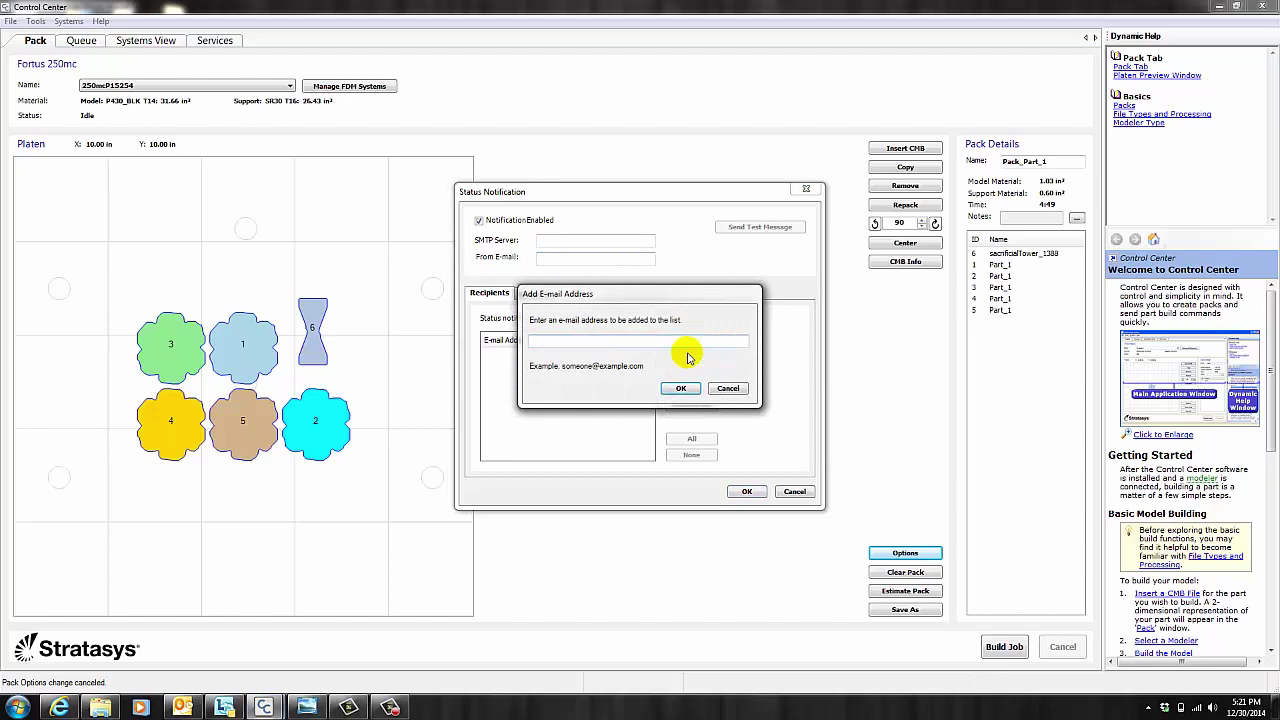
click(727, 388)
click(800, 491)
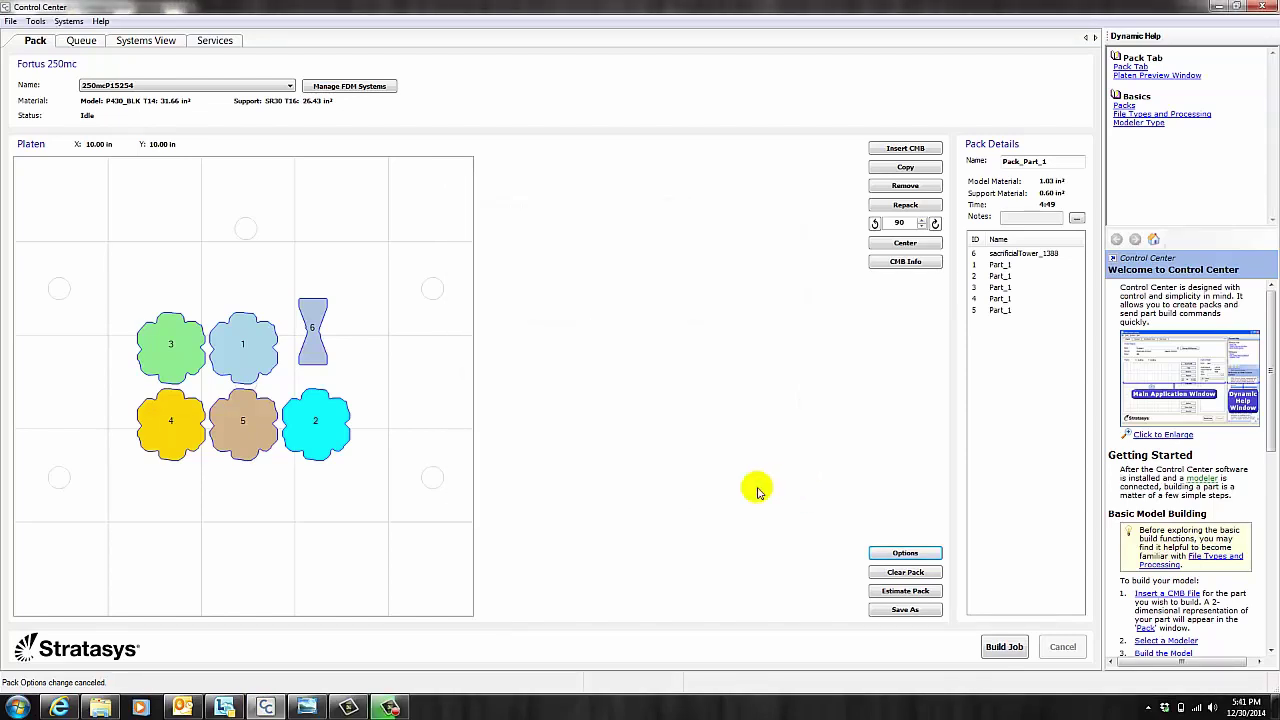